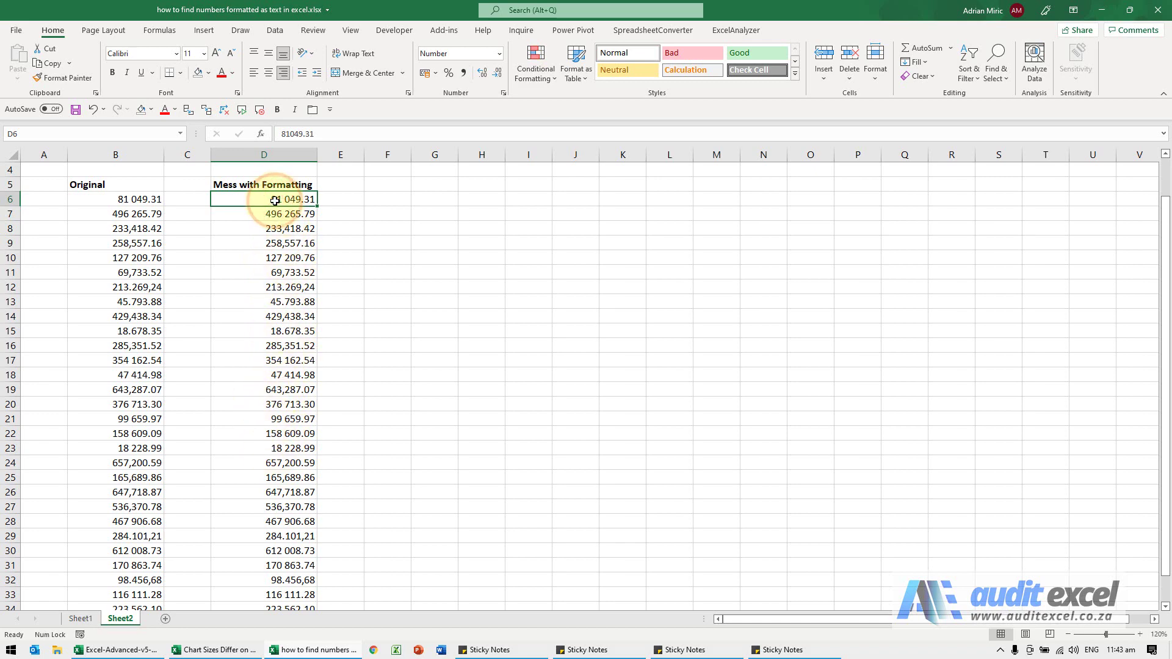
Briefly format D6:D35 with 16 decimal places to expose text-stored numbers, undo, then select E6
key("ctrl+shift+Down")
scroll(285, 202, "up", 2)
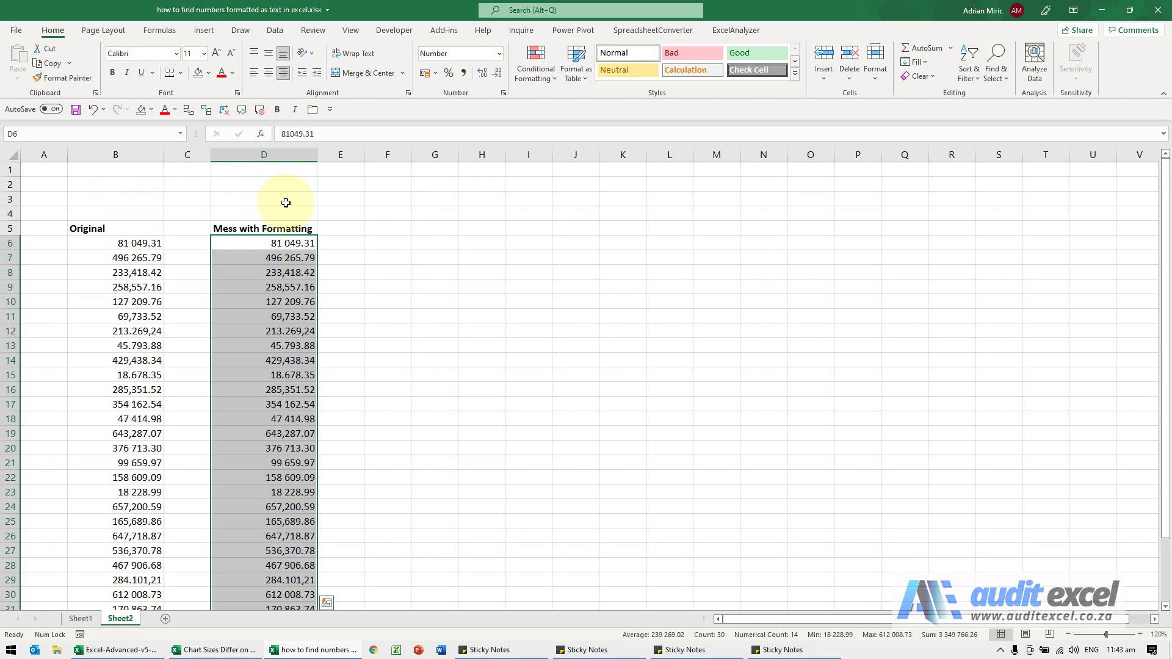
right_click(266, 241)
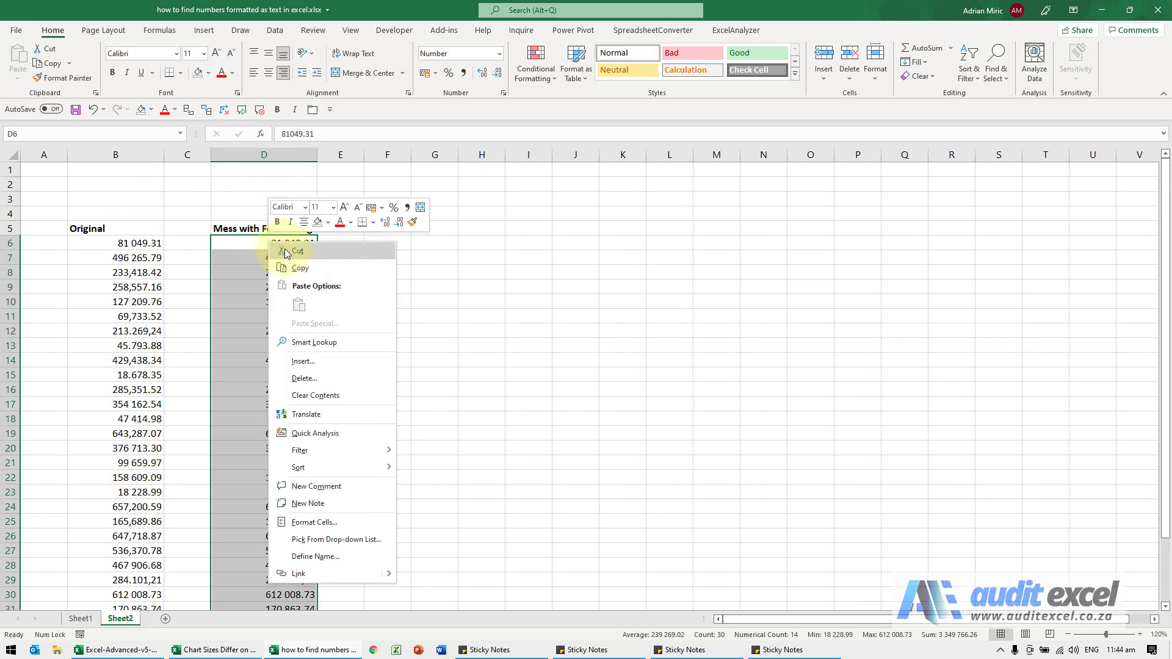
left_click(341, 522)
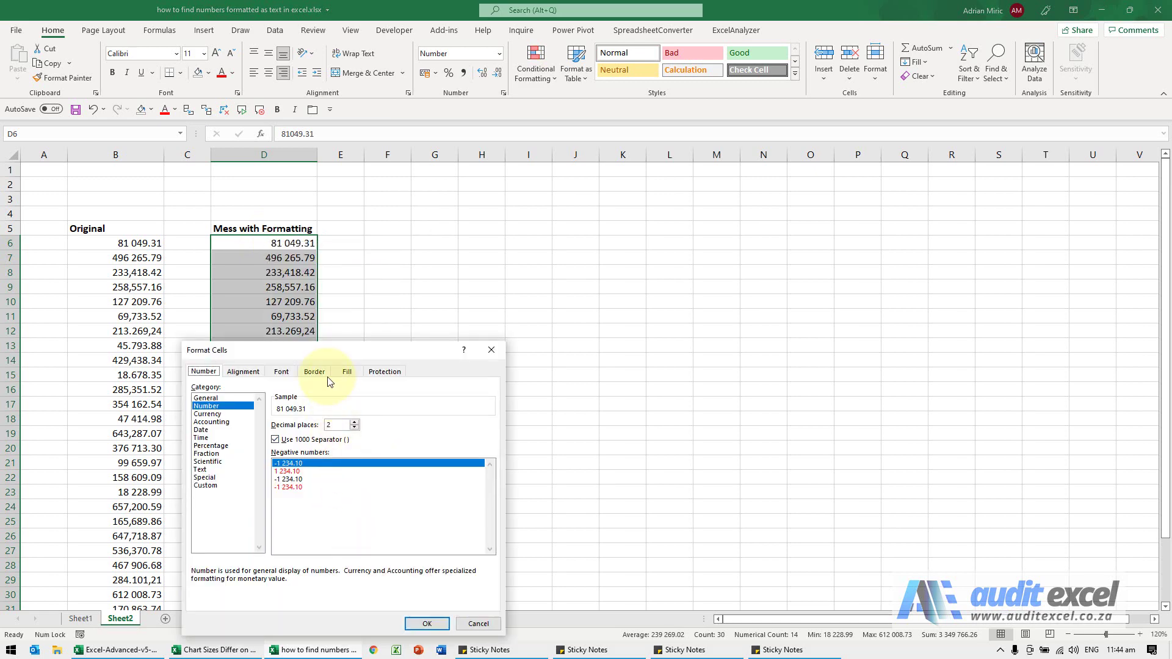
left_click_drag(320, 351, 535, 219)
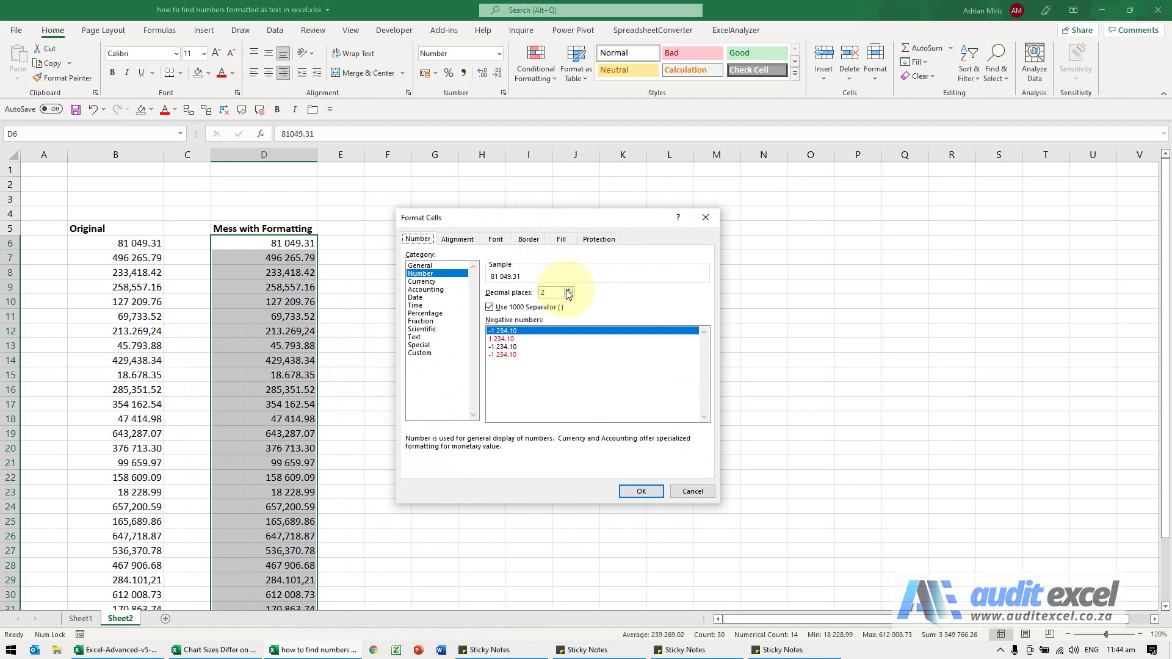
left_click(569, 292)
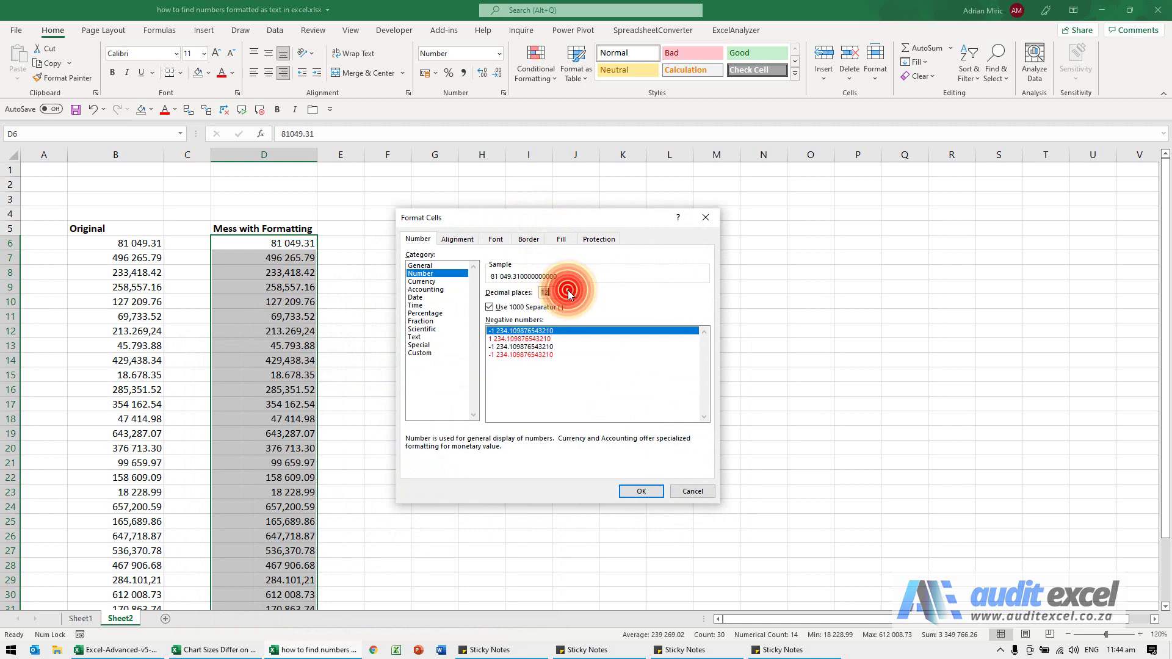
left_click(569, 292)
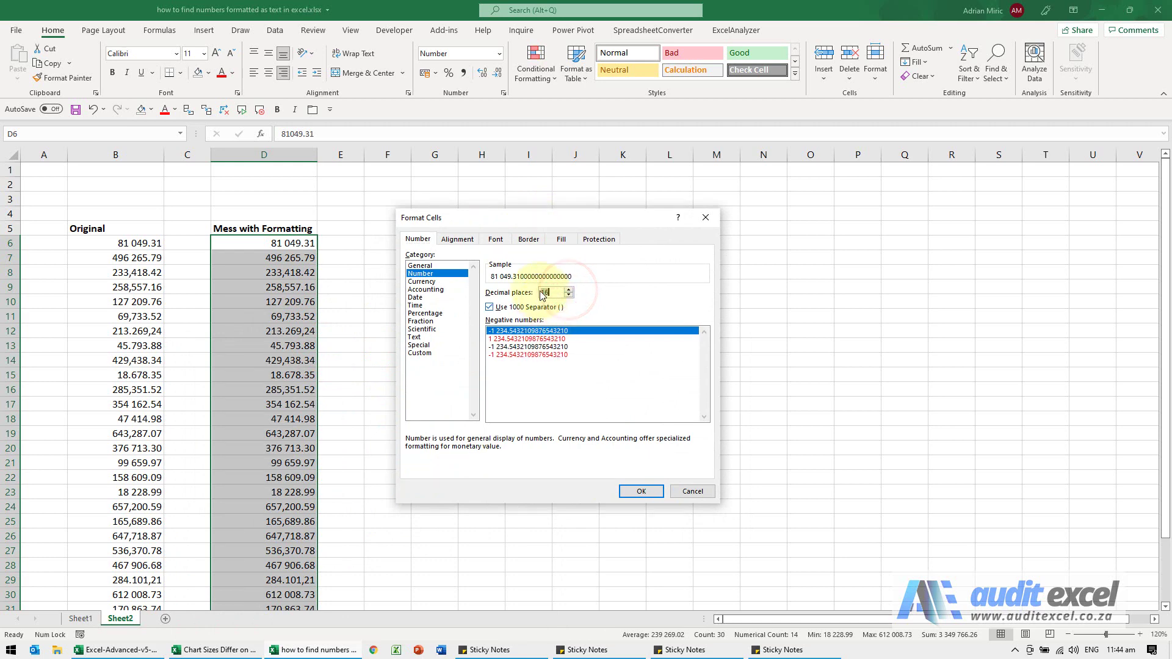
left_click(645, 497)
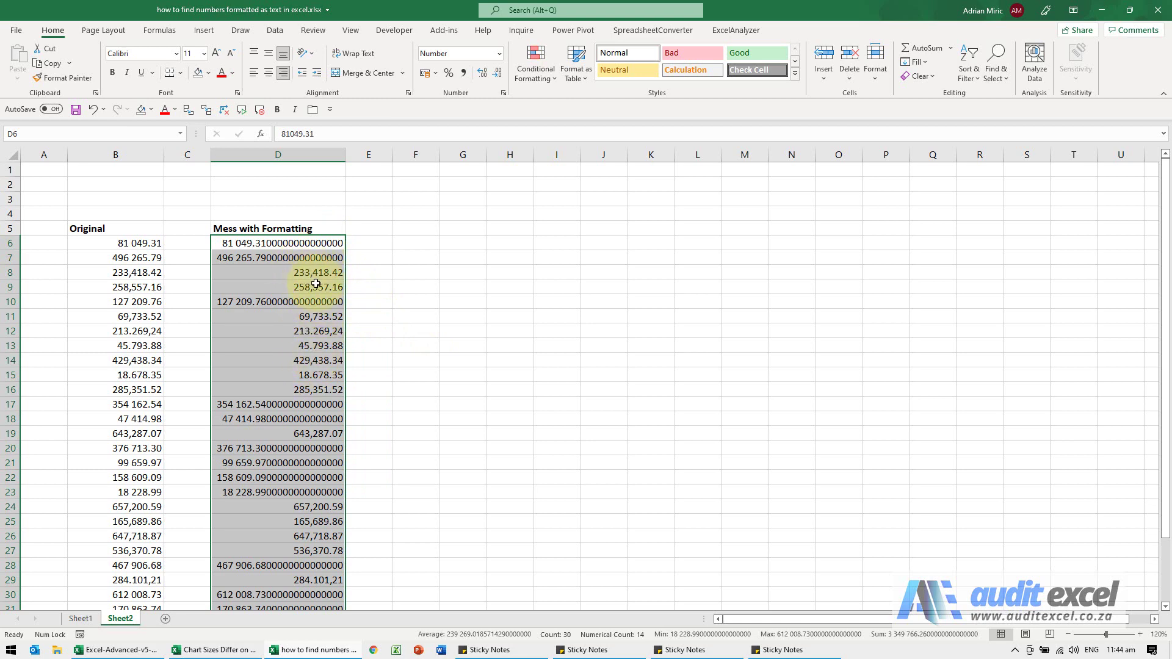
key("ctrl+shift+1")
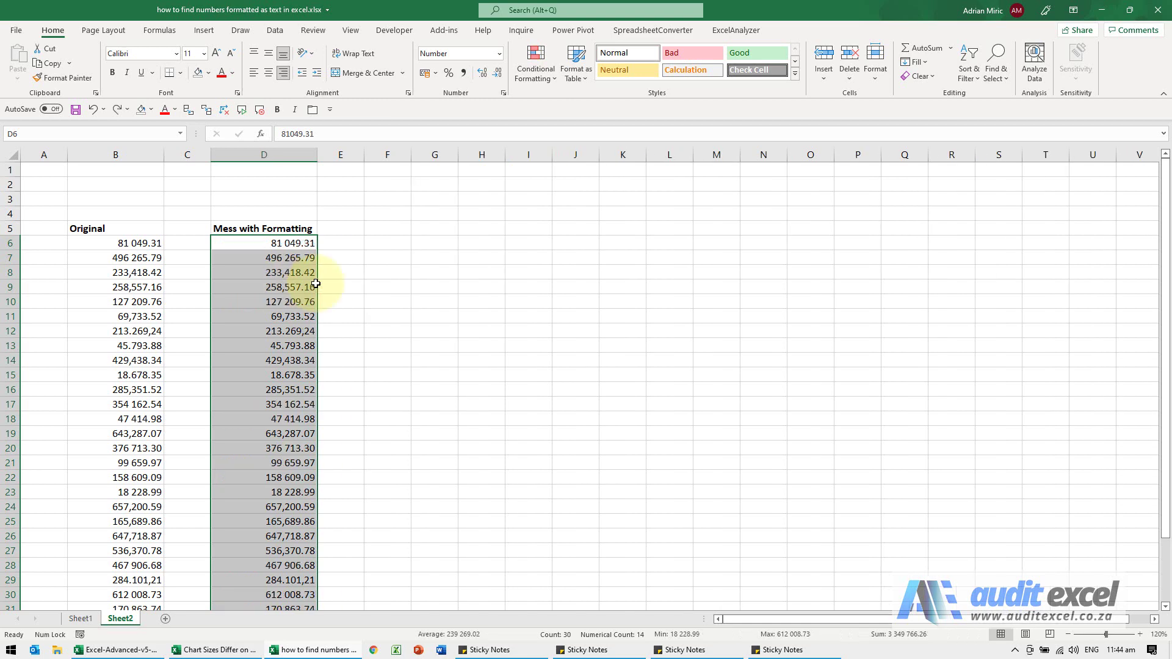
left_click(355, 240)
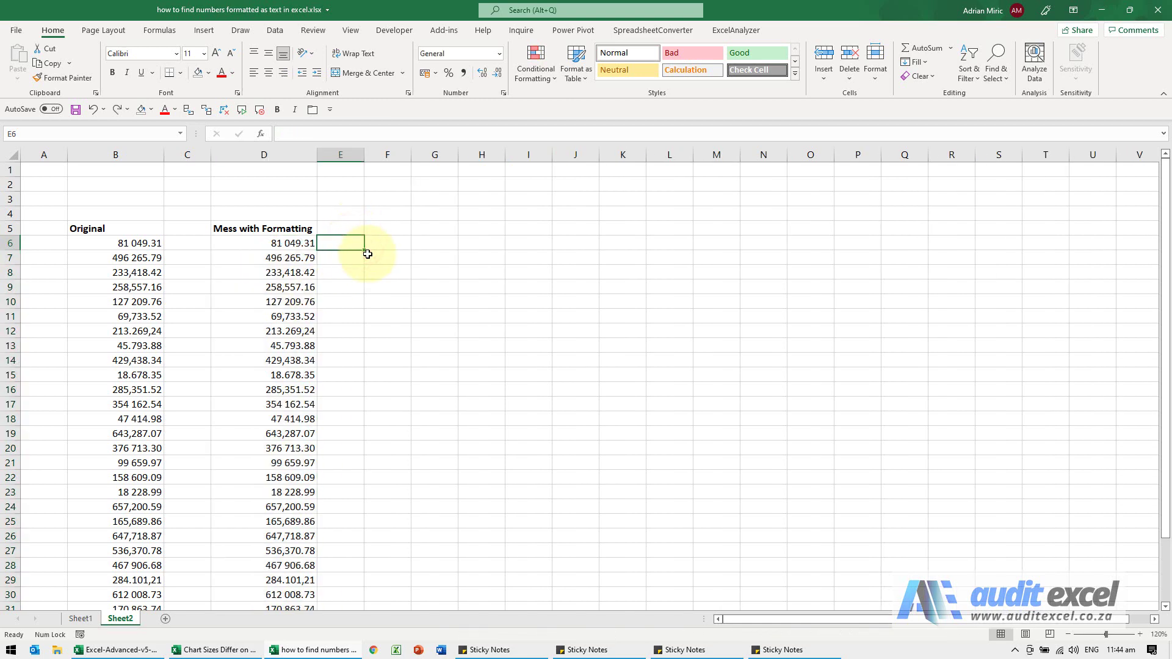
Enter =ISNUMBER(D6) in E6 and fill it down beside every Mess with Formatting value
left_click(261, 134)
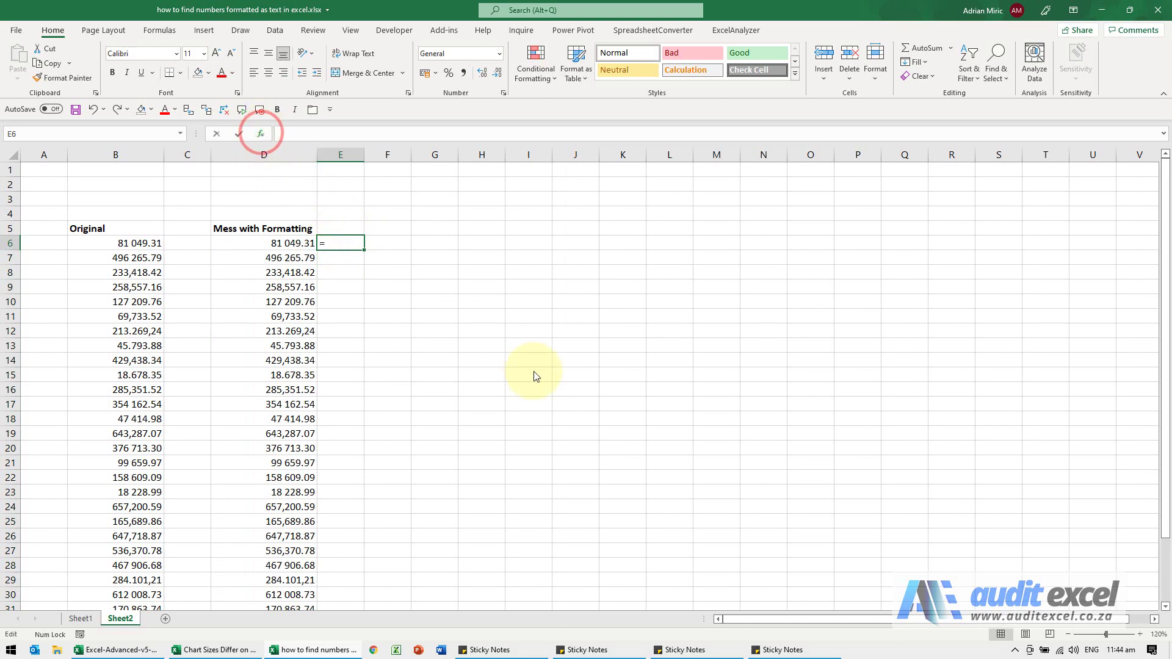
left_click(655, 283)
type("i")
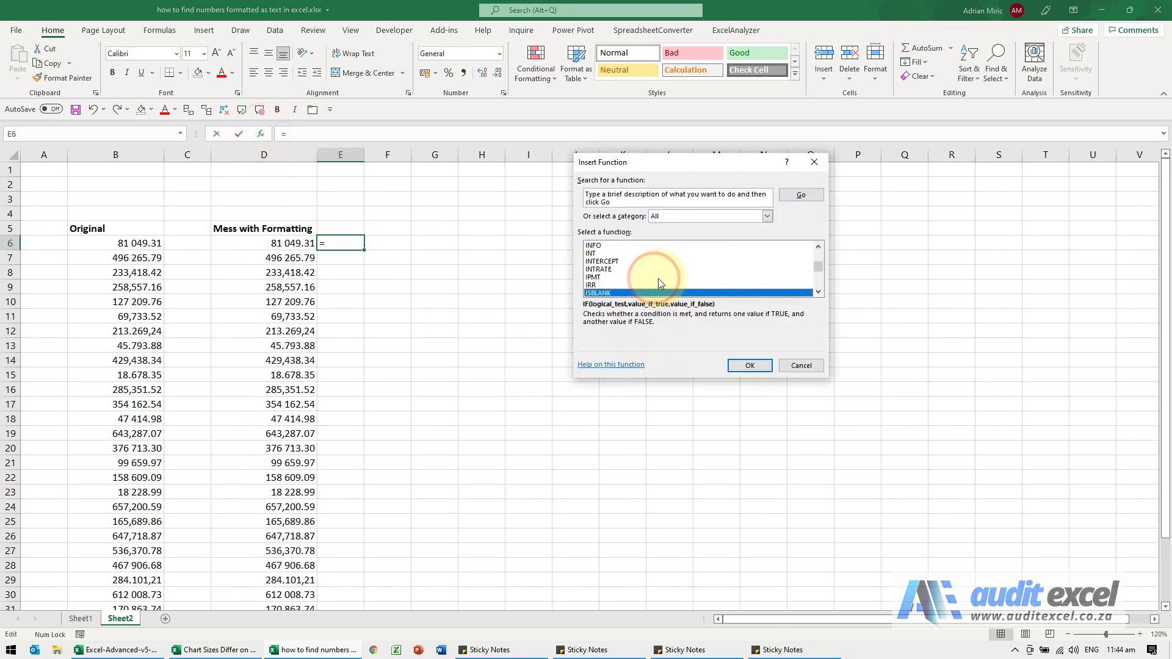
type("sna")
key("Down")
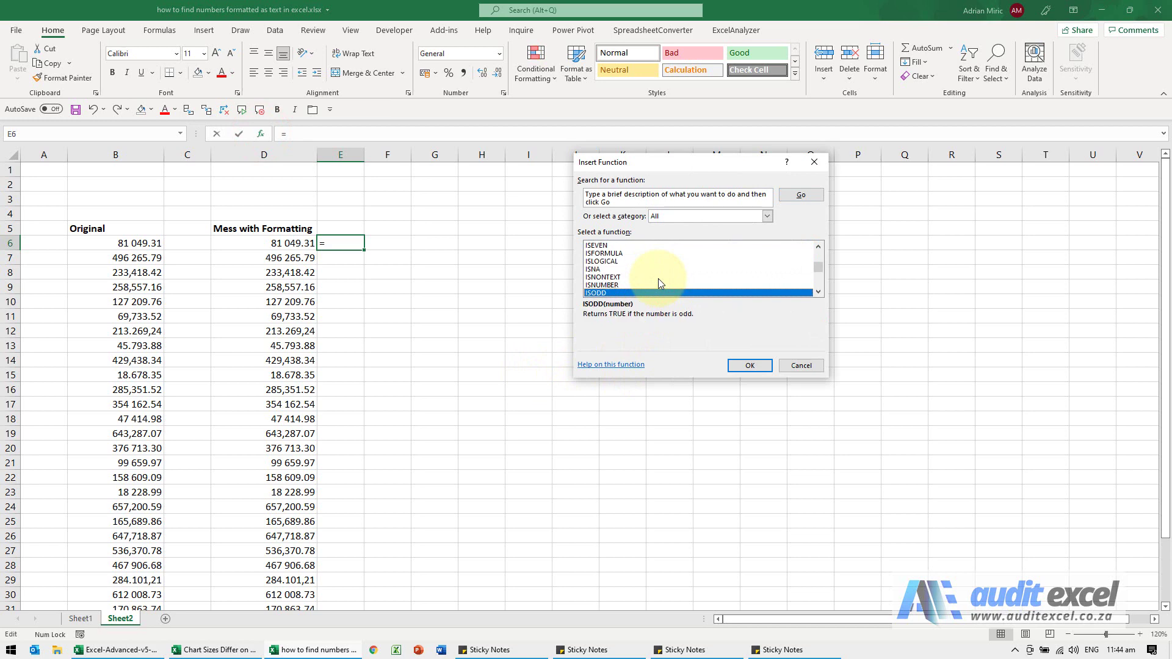
key("Down")
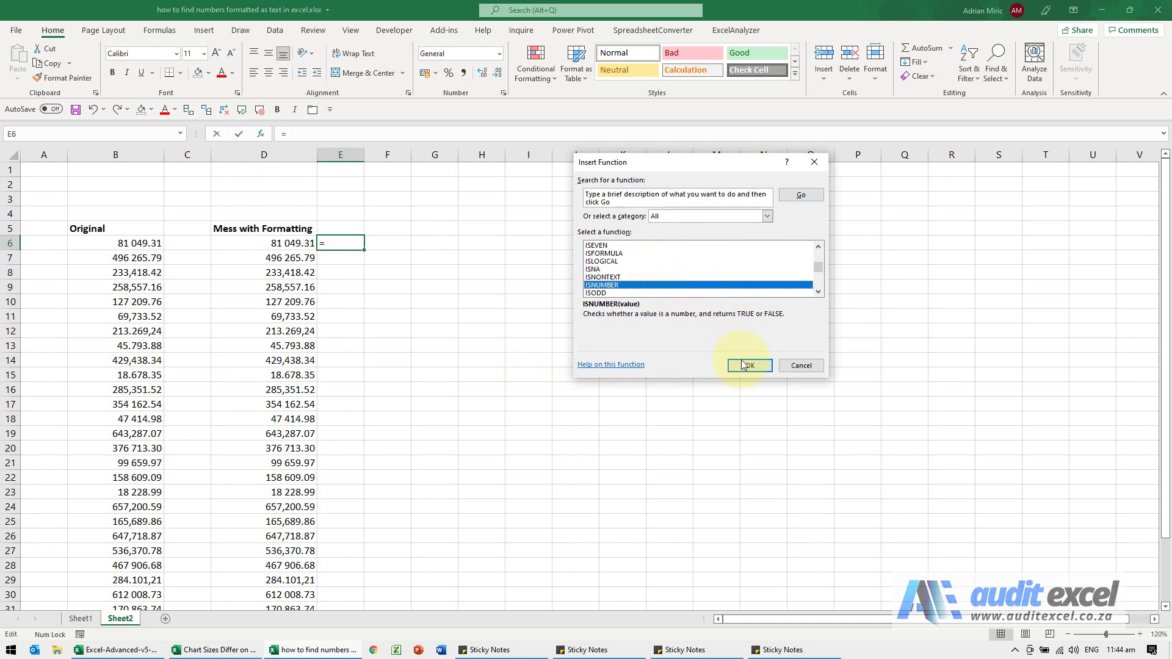
left_click(744, 364)
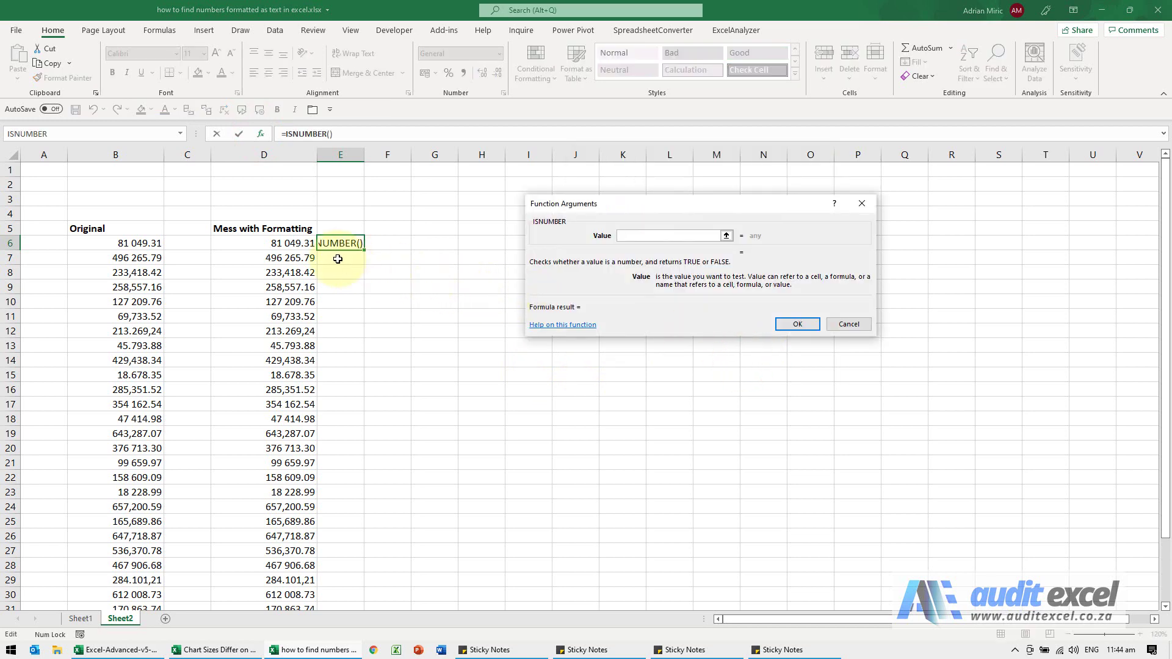
left_click(276, 244)
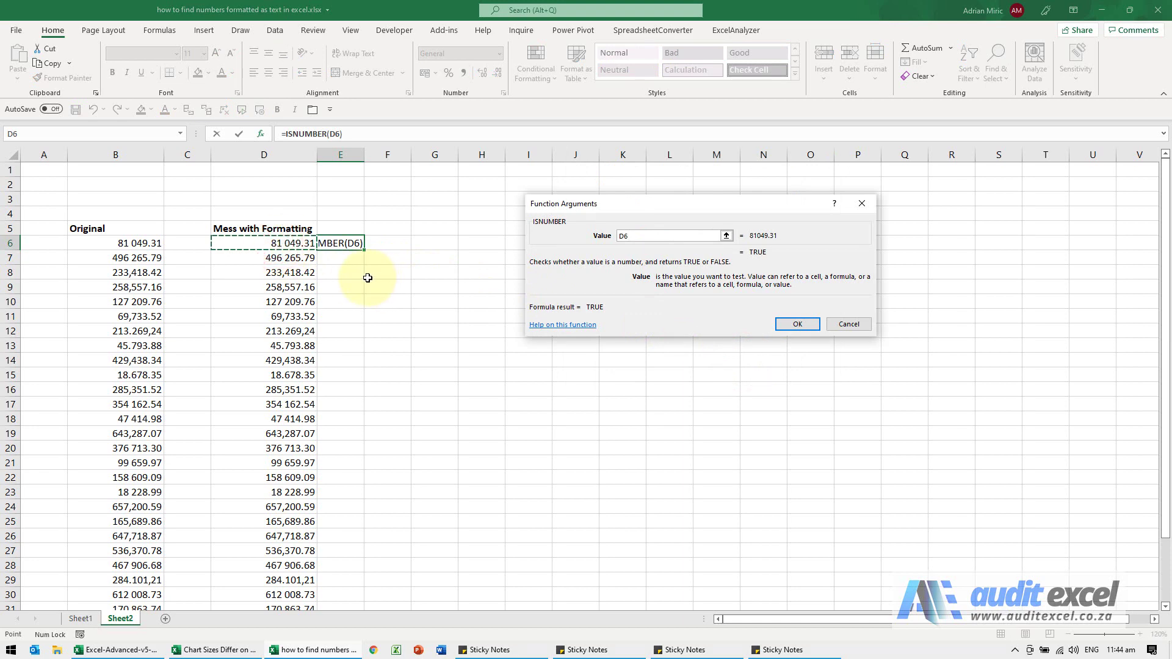
left_click(795, 325)
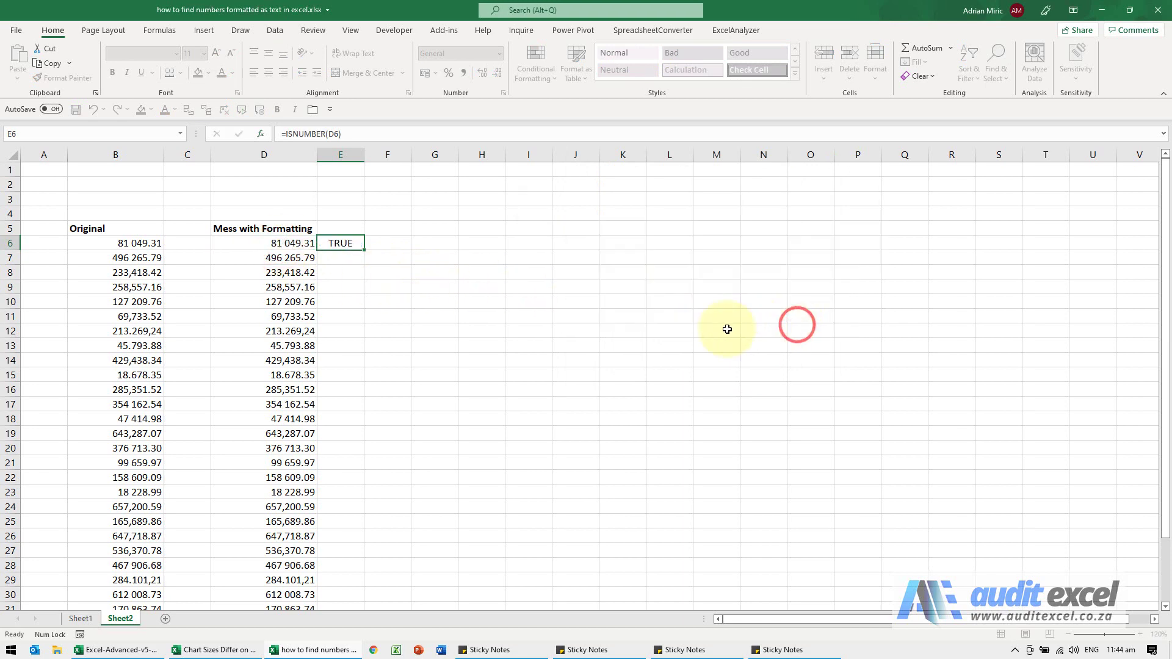
double_click(366, 249)
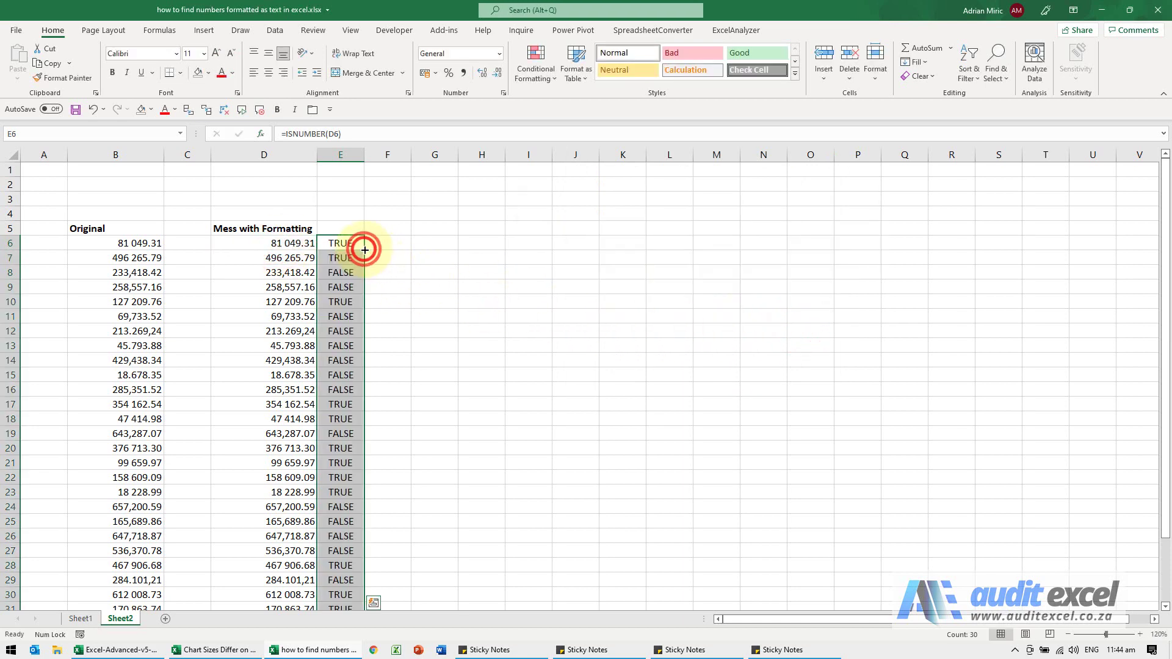